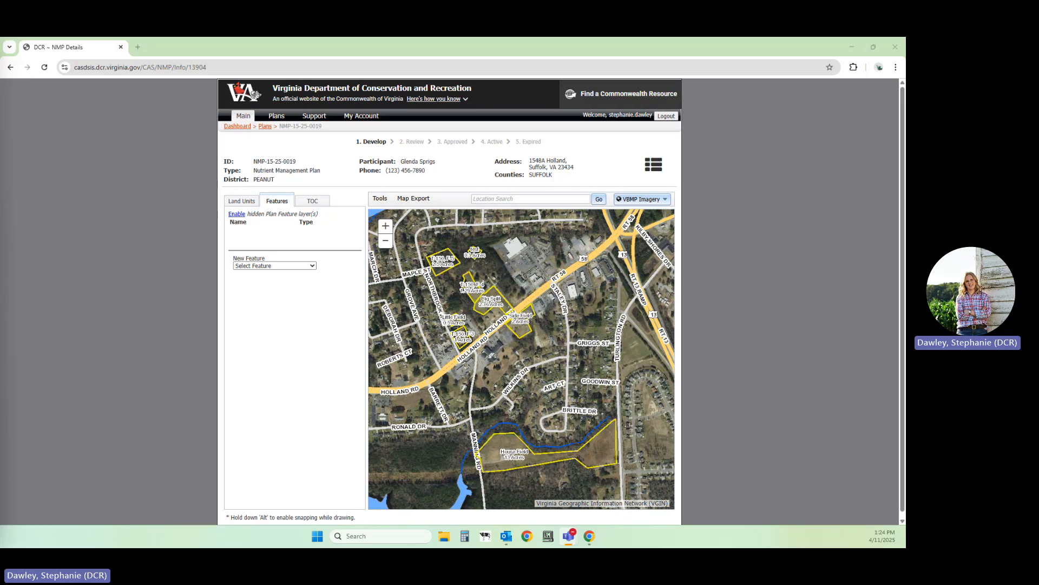
Review the plan's land units and the feature types available for a new feature
click(243, 206)
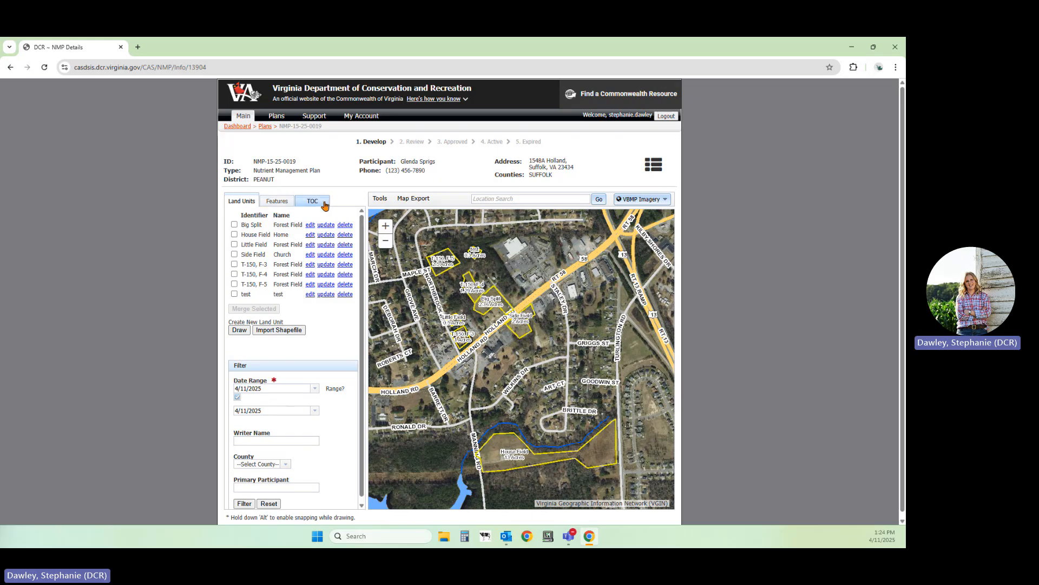
click(278, 203)
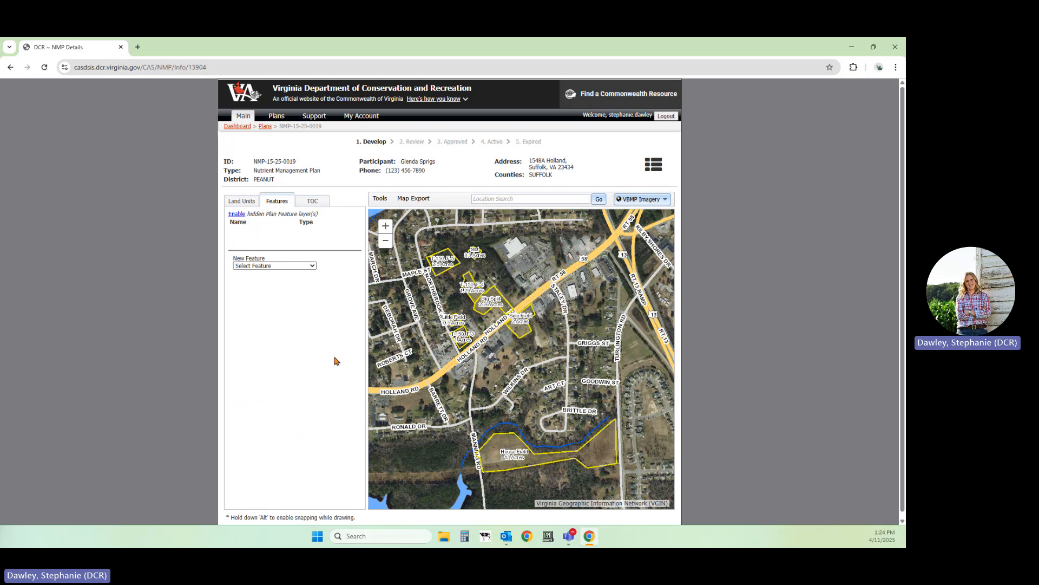
click(256, 266)
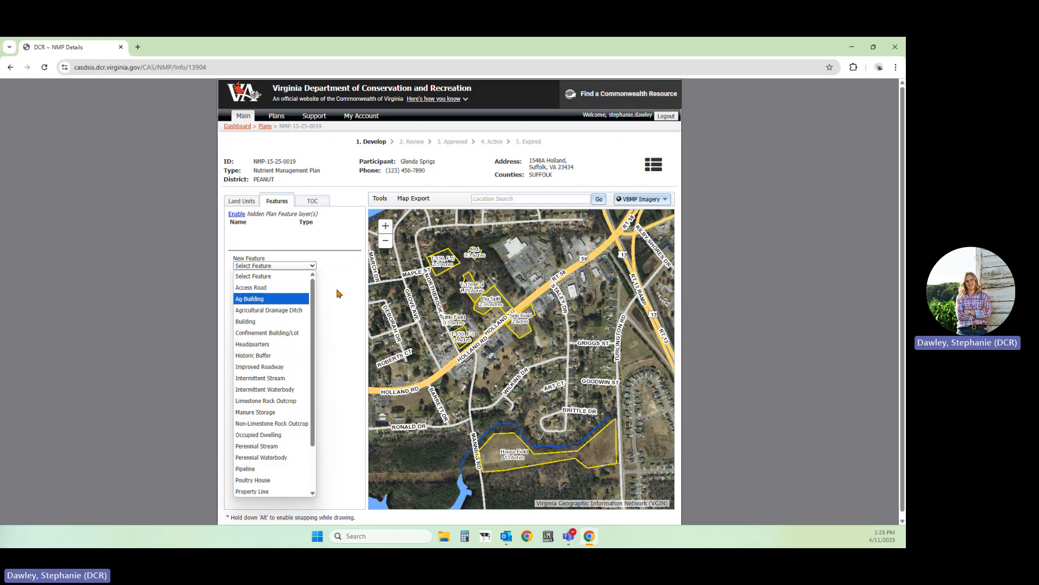
scroll(287, 397, down, 2)
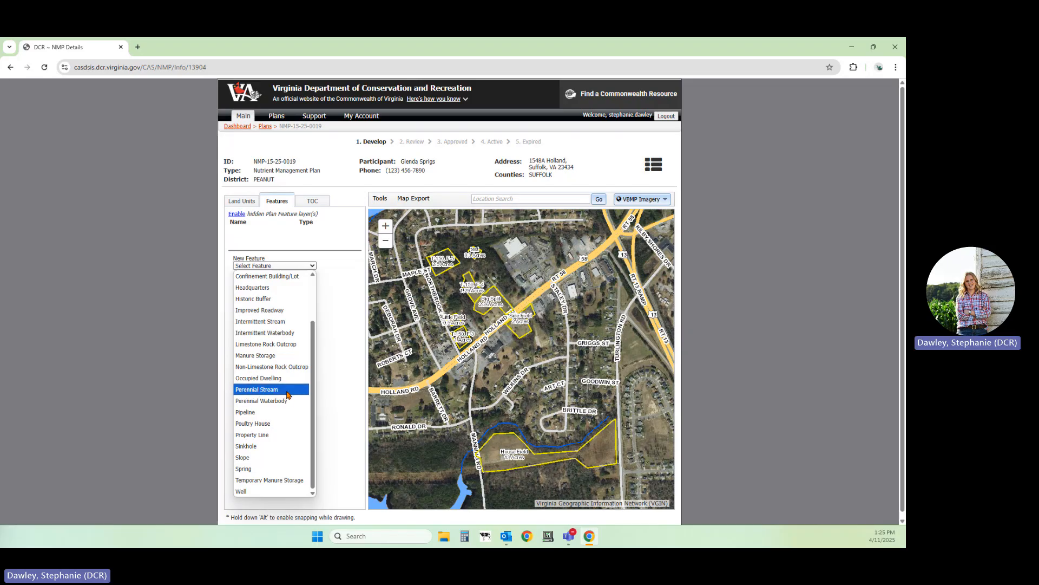
Draw a small rectangular Manure Storage feature as a polygon in the woods south of House Field
drag(488, 468, 509, 413)
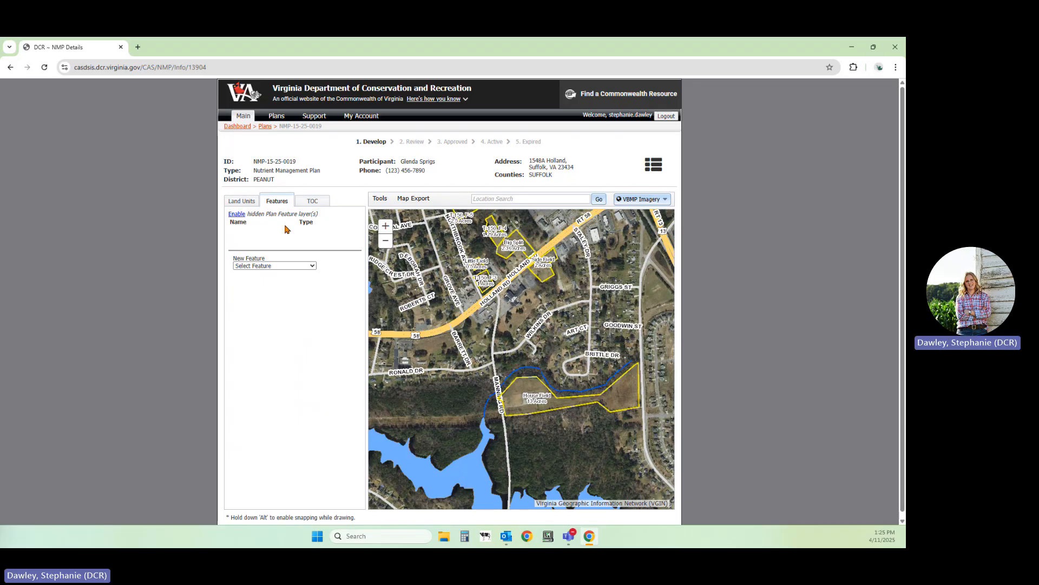
click(251, 266)
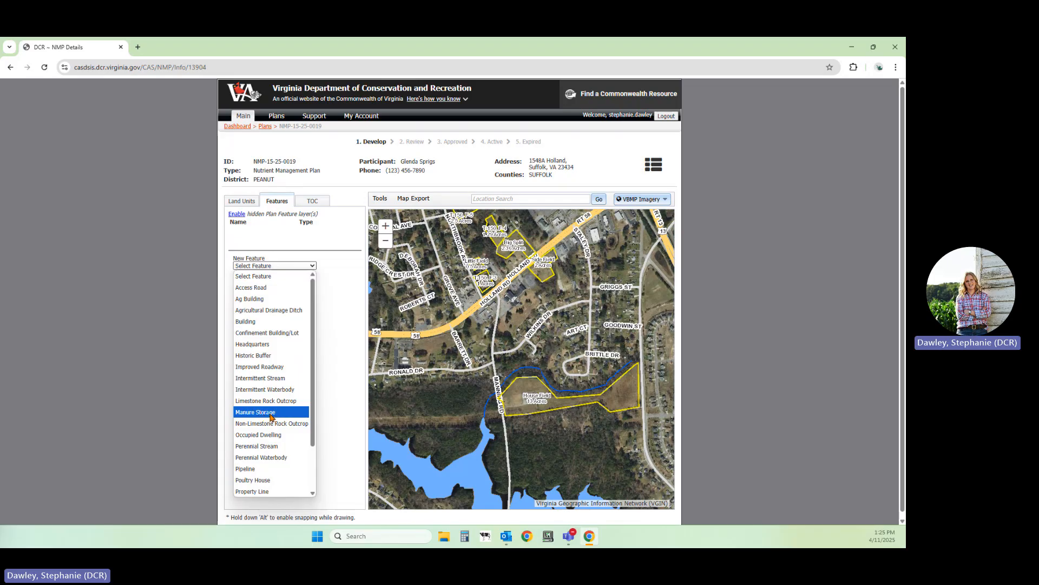
click(270, 416)
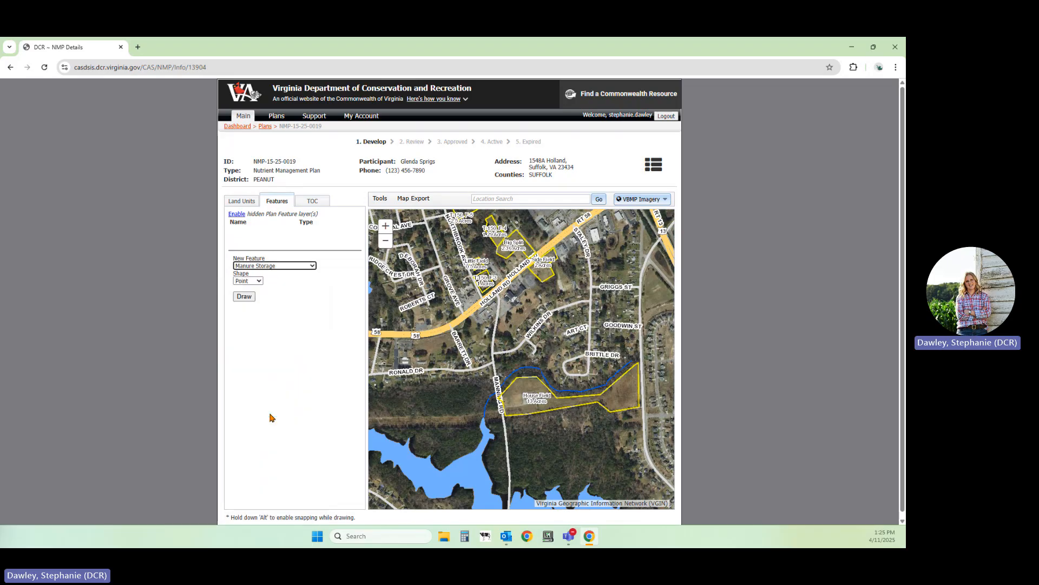
click(259, 281)
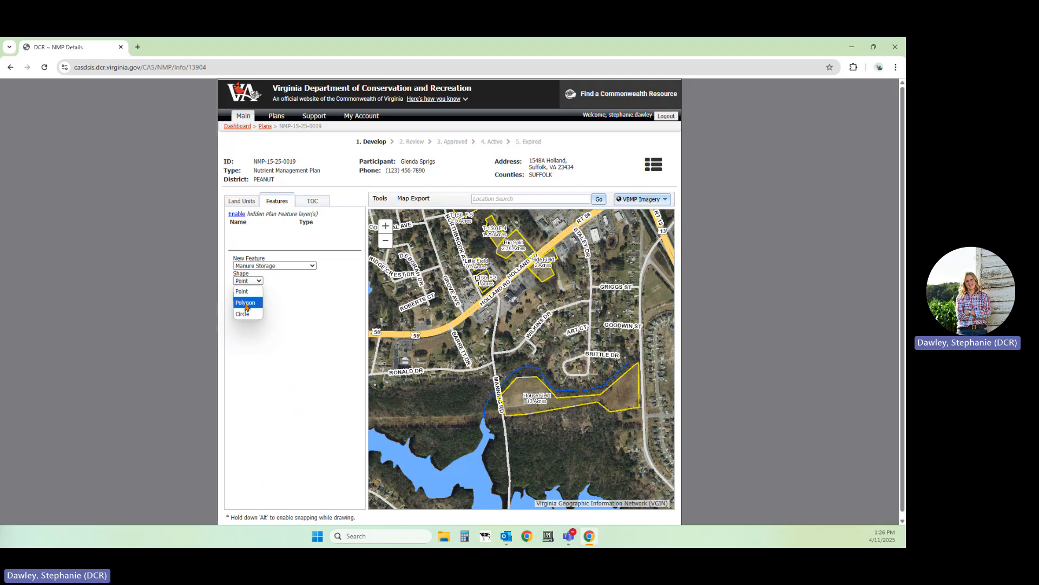
click(246, 304)
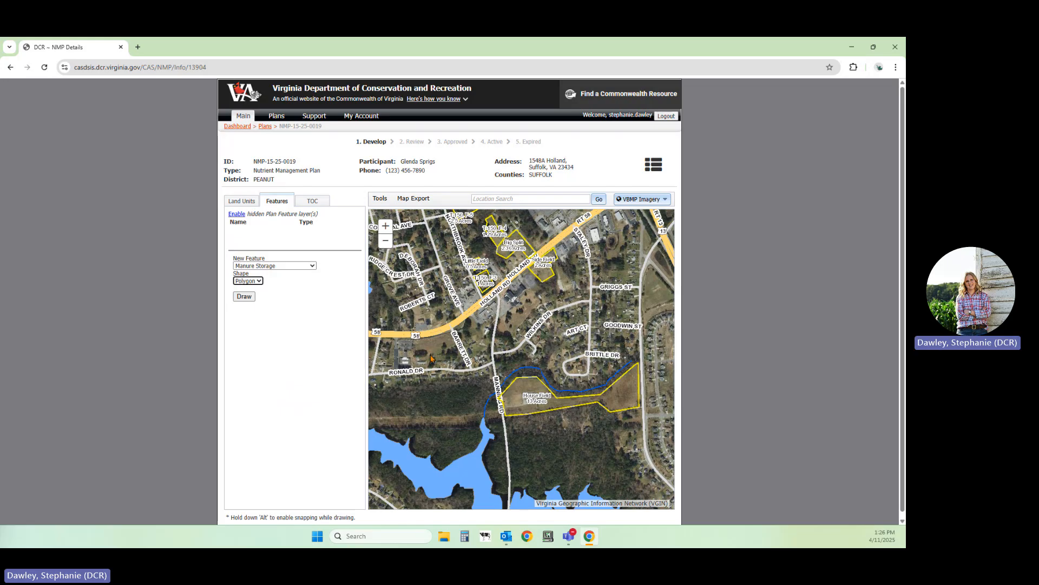
click(448, 392)
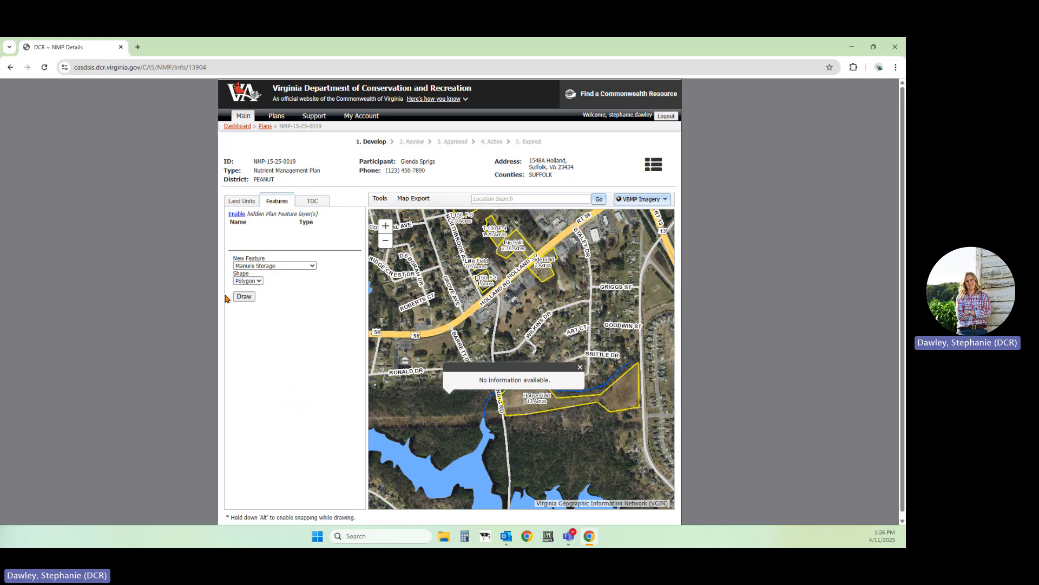
click(244, 297)
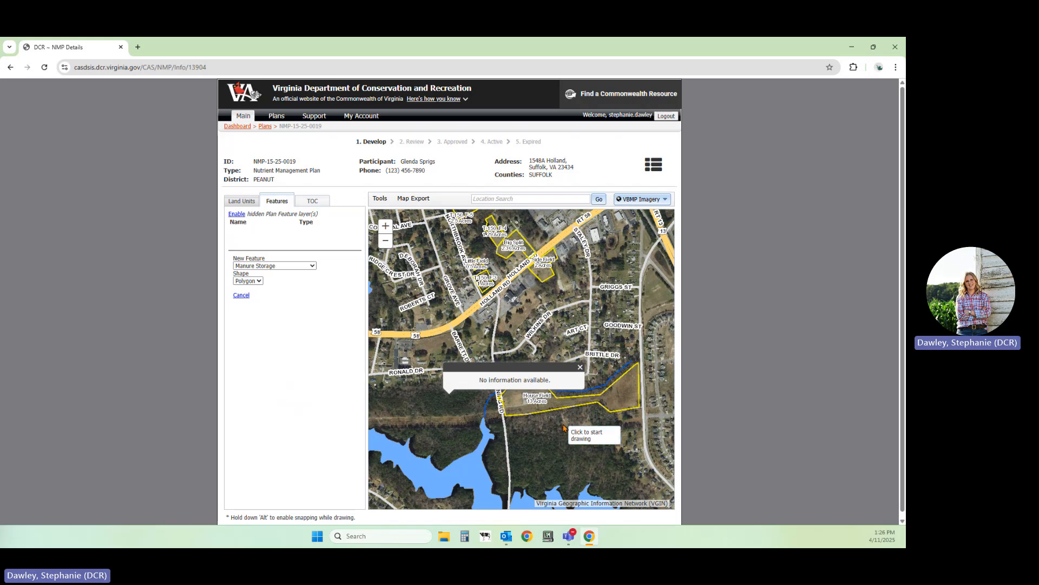
scroll(560, 433, up, 1)
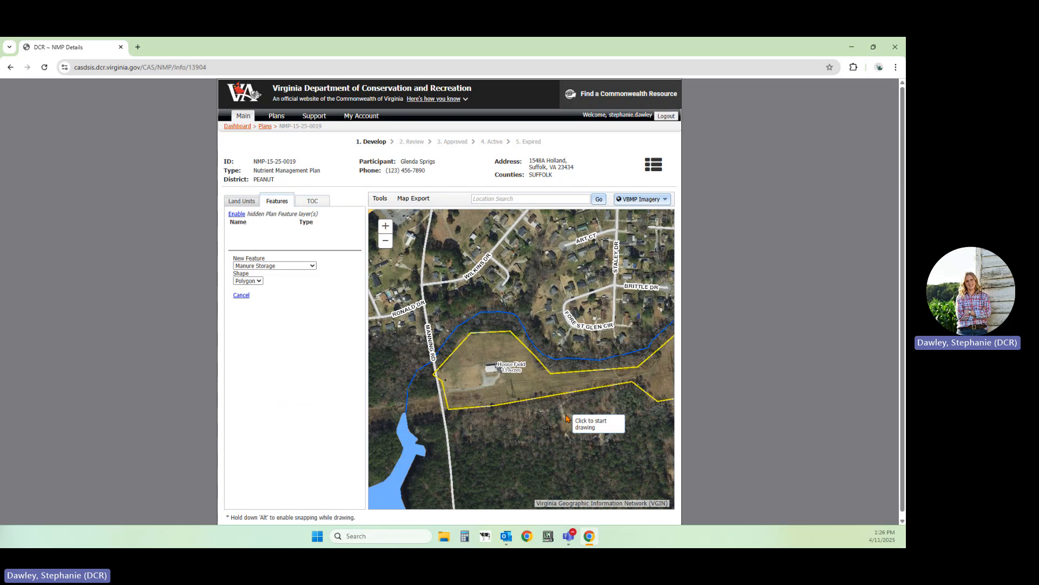
click(565, 416)
click(565, 428)
click(588, 427)
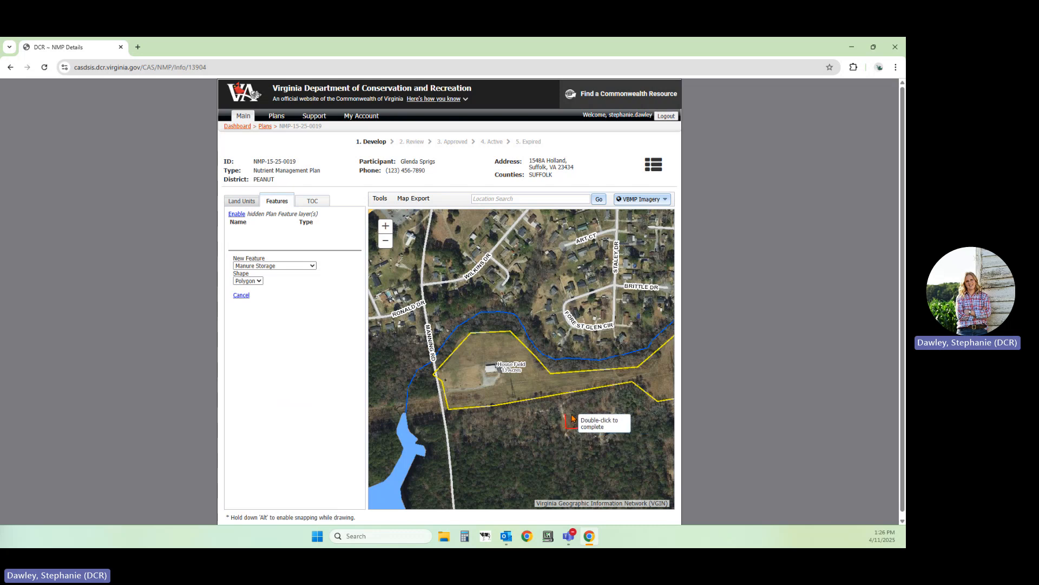
double_click(569, 418)
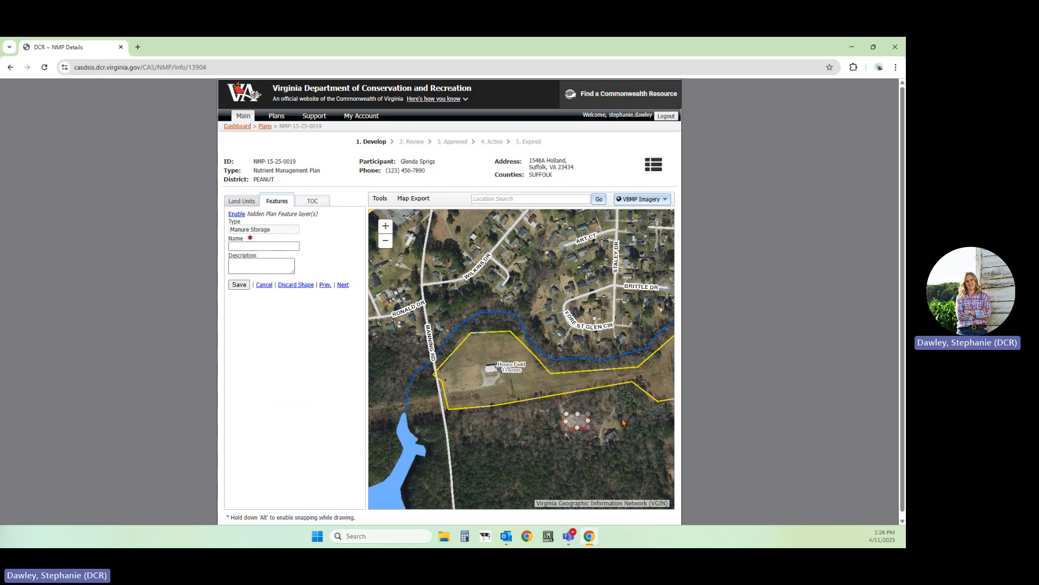
Name the manure storage feature Littershed and save it
click(249, 246)
text(Littershe)
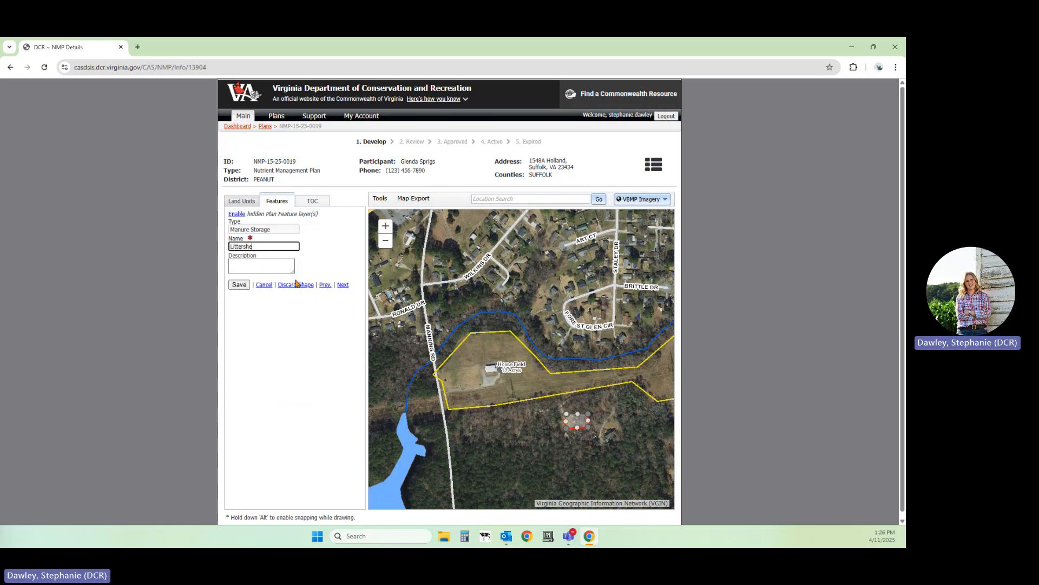
text(d)
click(239, 285)
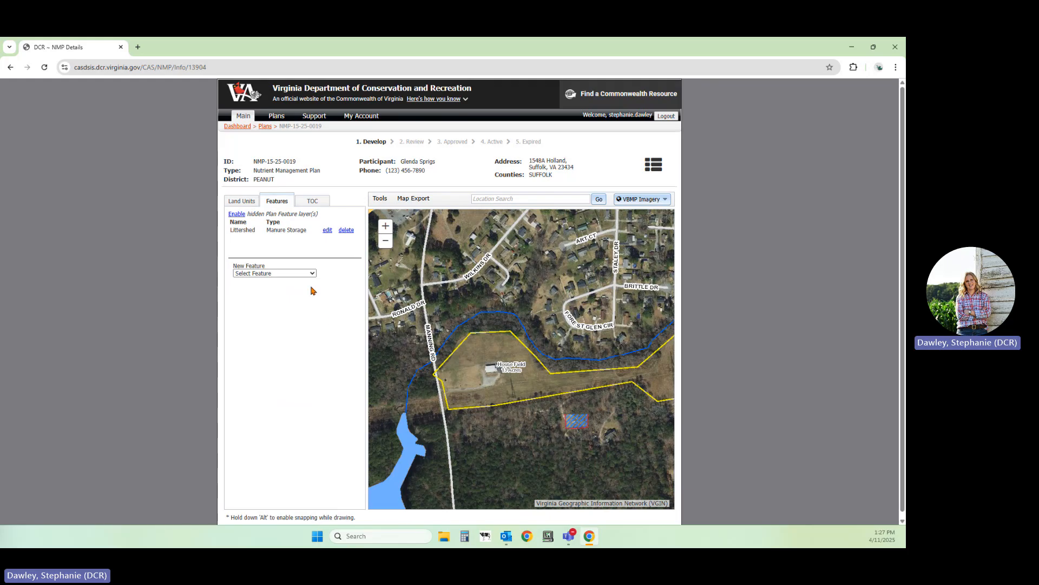
Start an Occupied Dwelling polygon feature with the 200-foot buffer for manure applications in VPA or VPDES permit plans for CAFO
click(301, 273)
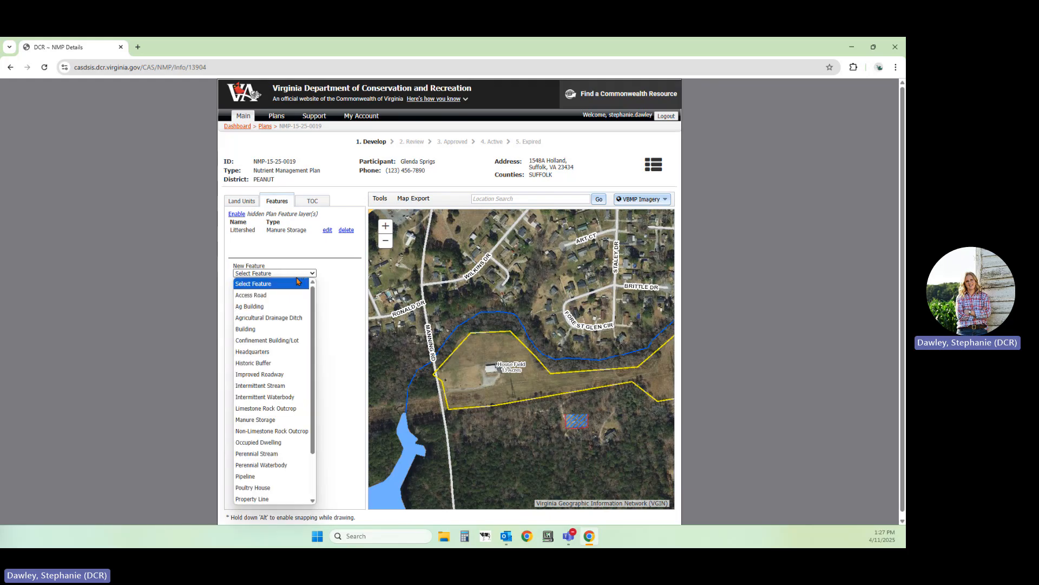
click(288, 443)
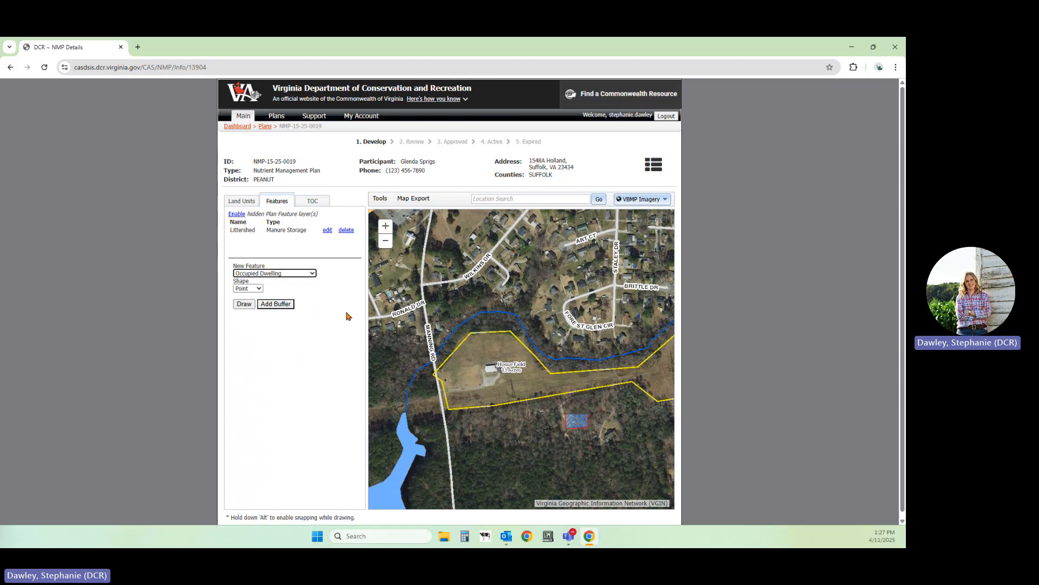
click(246, 288)
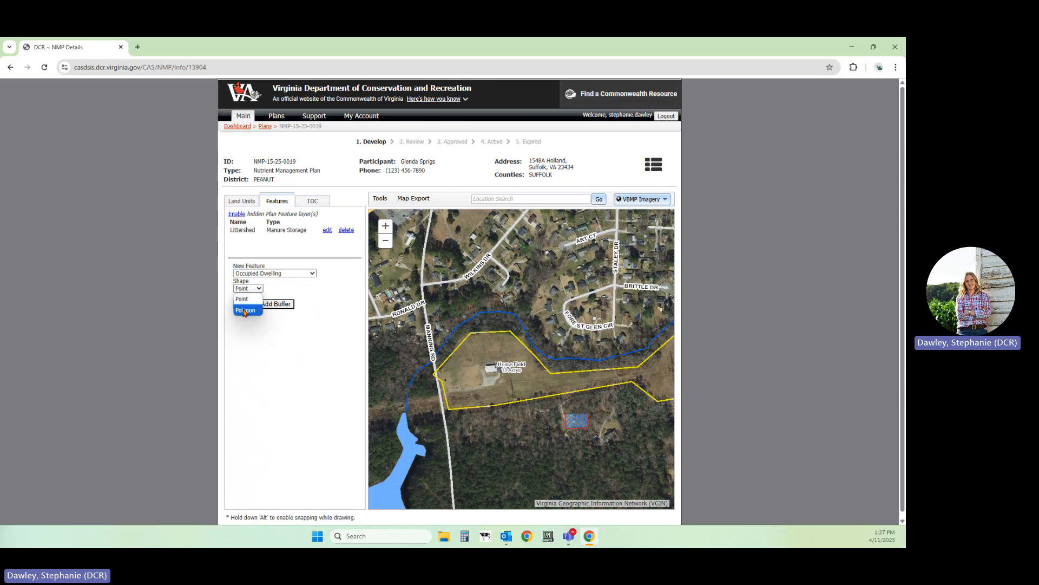
click(244, 311)
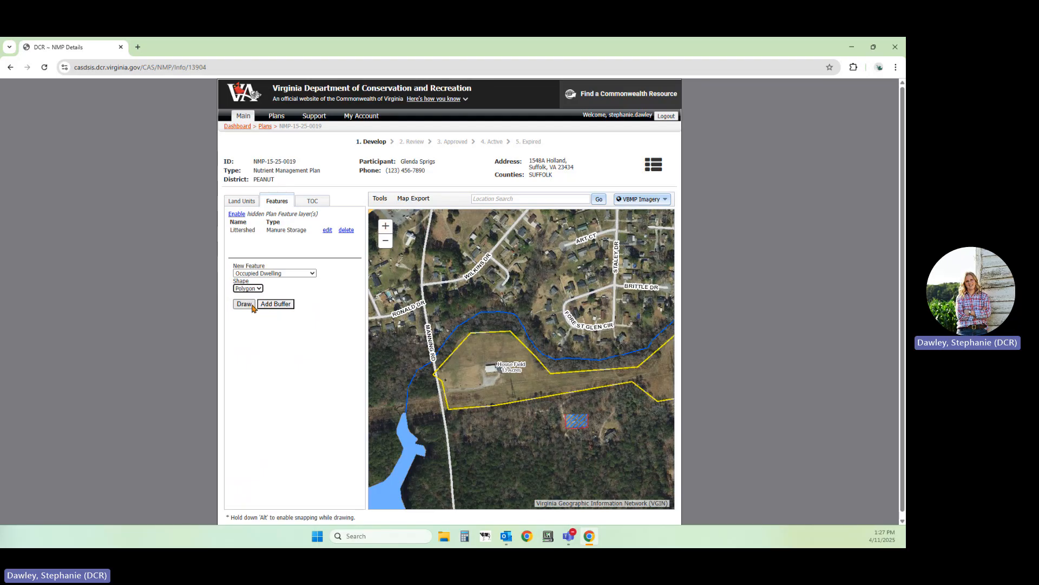
click(249, 306)
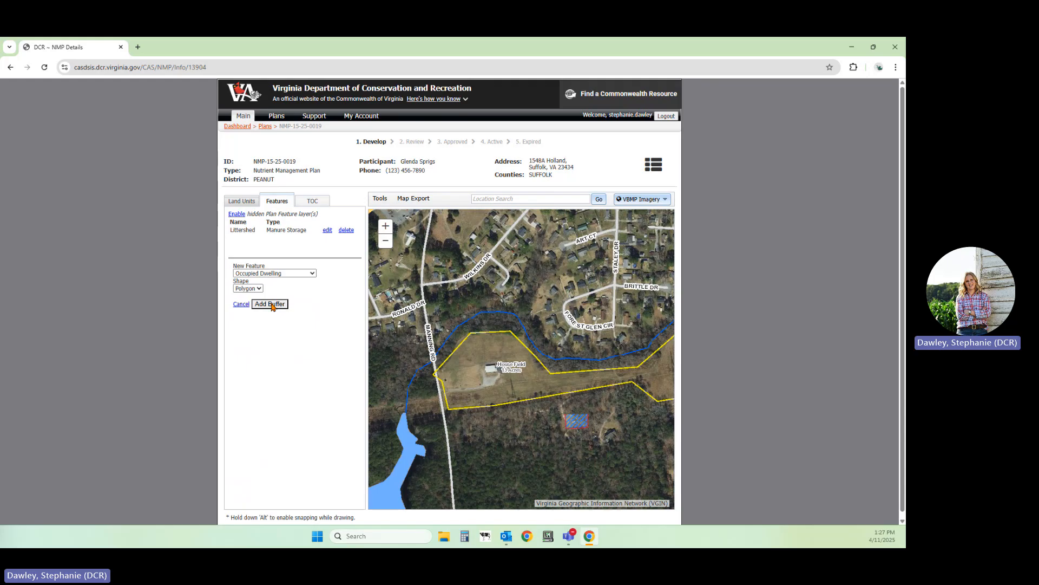
click(272, 305)
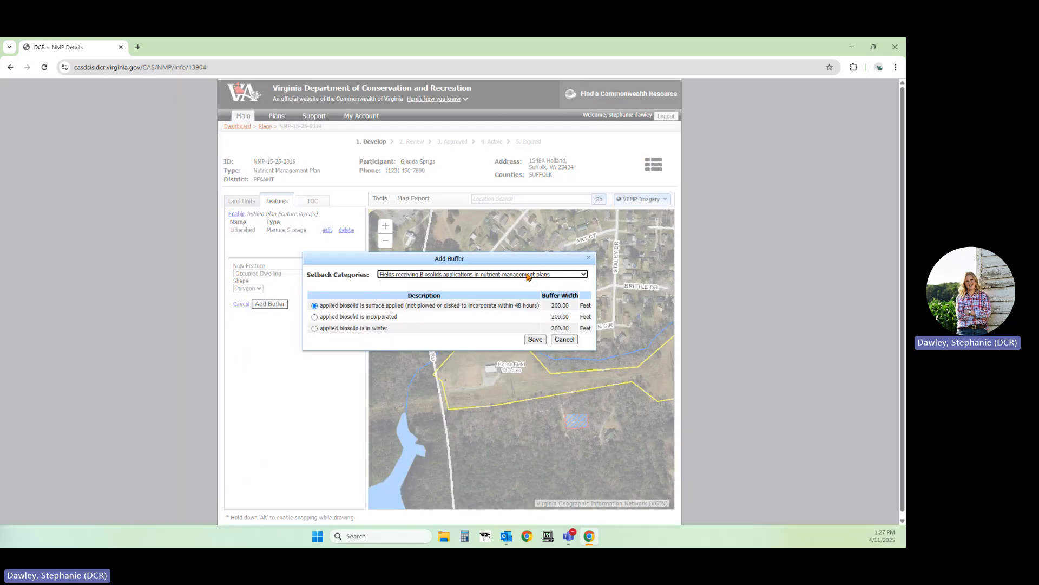
click(421, 275)
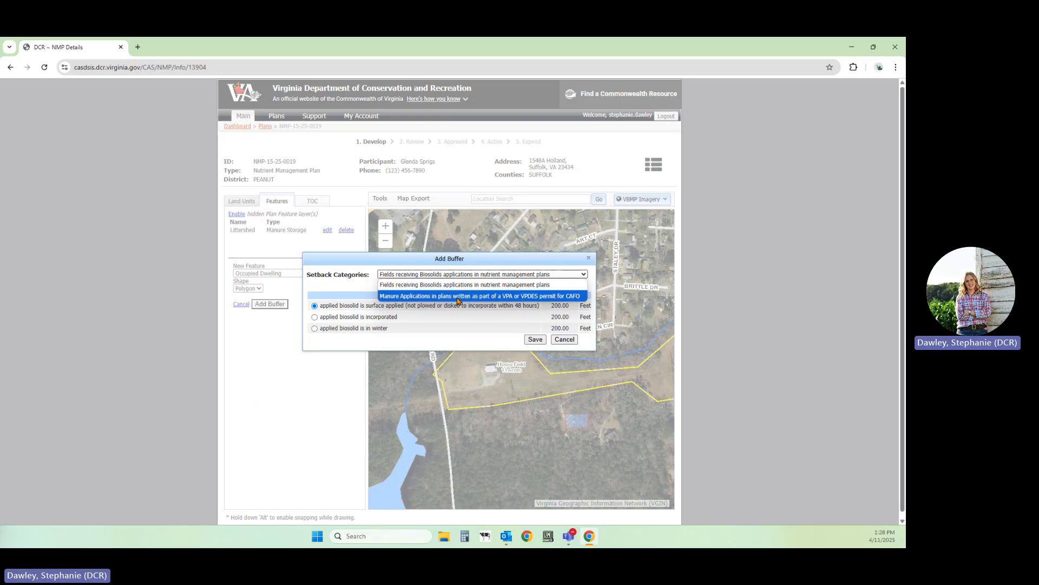
click(419, 297)
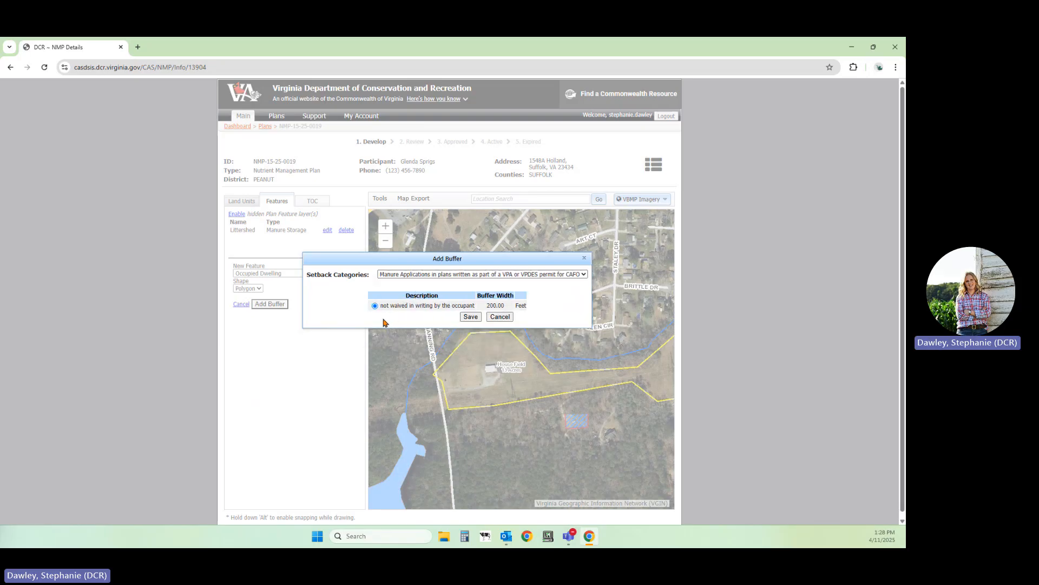
click(471, 317)
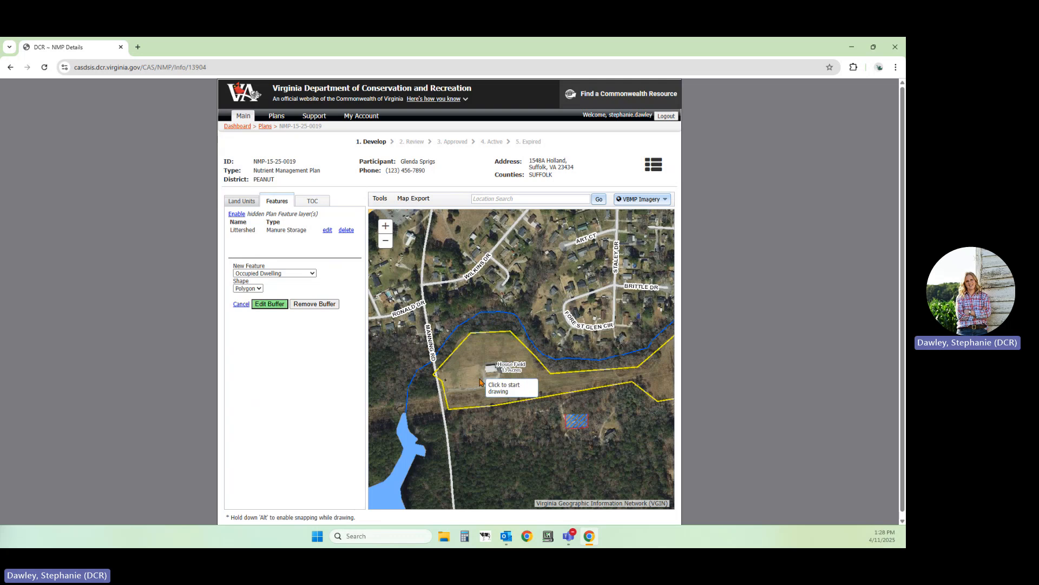
Draw the dwelling polygon around the building in House Field, name it House and save it
click(481, 366)
click(481, 377)
click(502, 376)
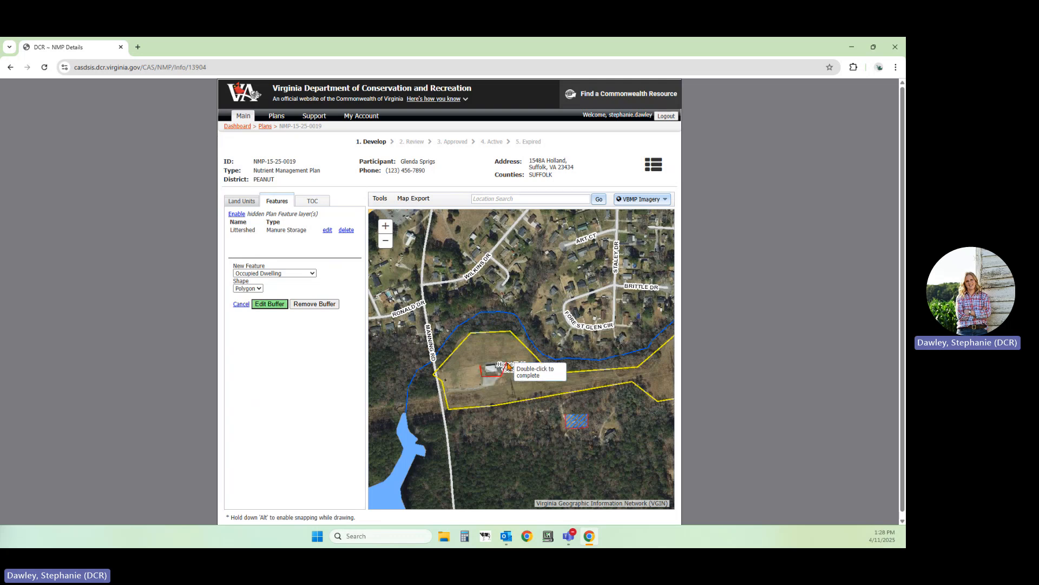
double_click(497, 366)
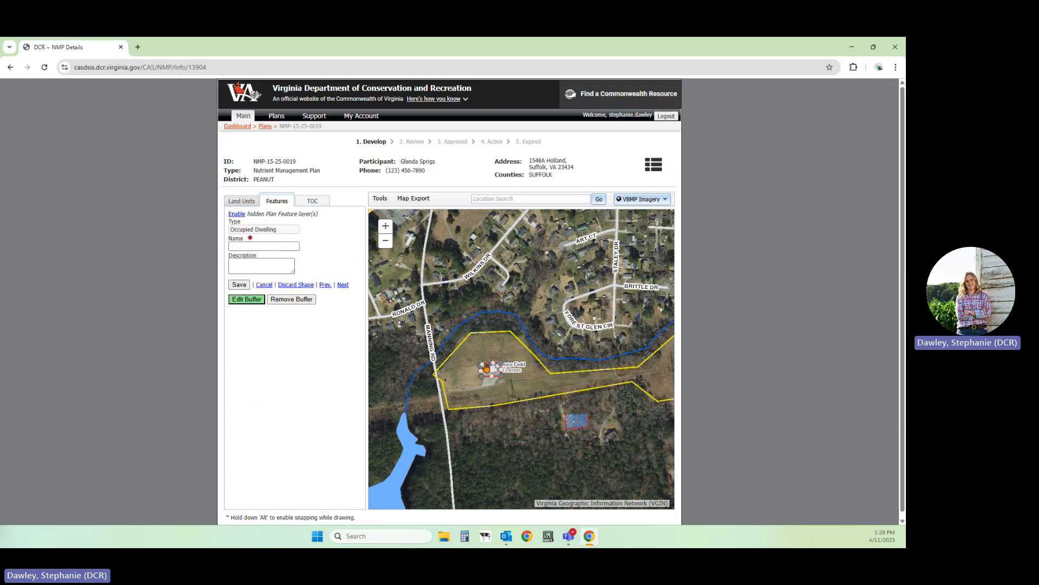
click(249, 245)
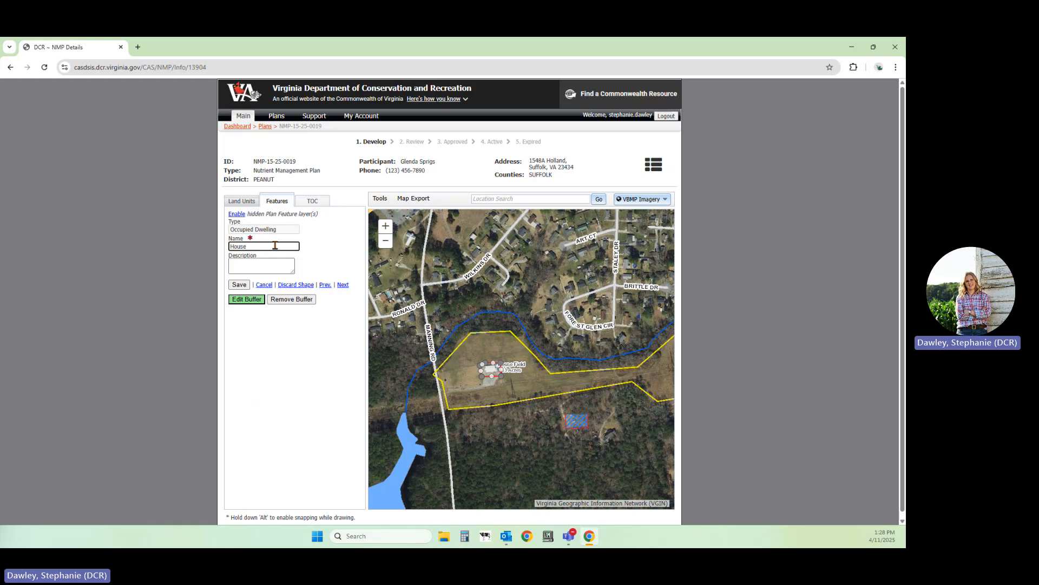
click(239, 285)
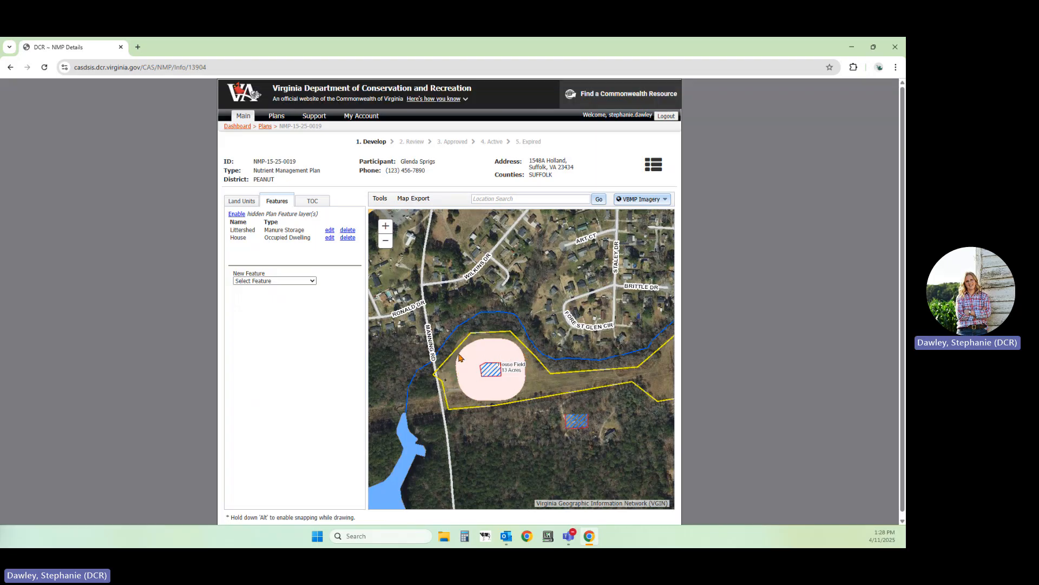
Place a Well point just southeast of the house in House Field and name it well
click(266, 281)
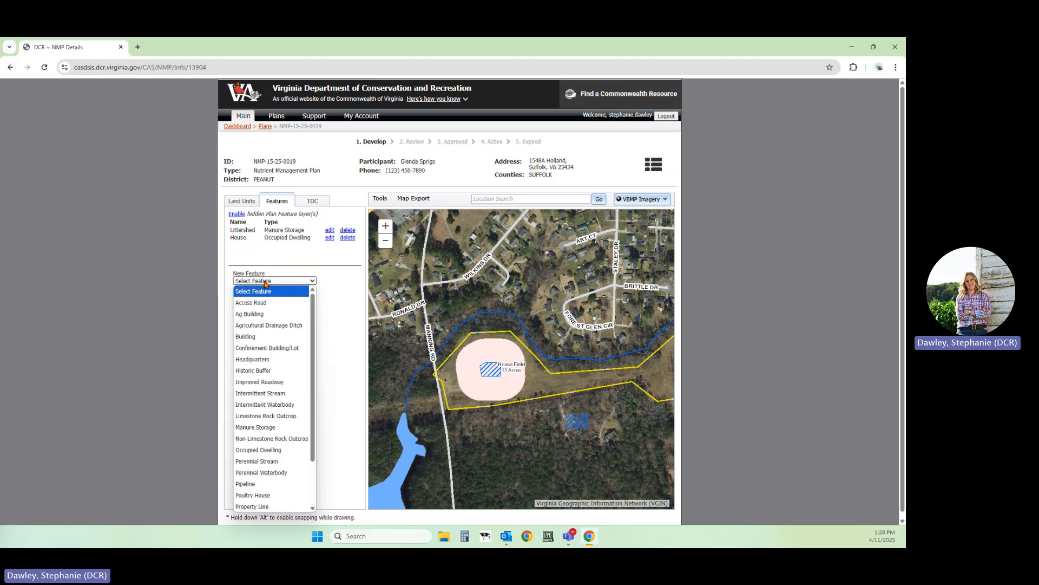
scroll(285, 433, down, 1)
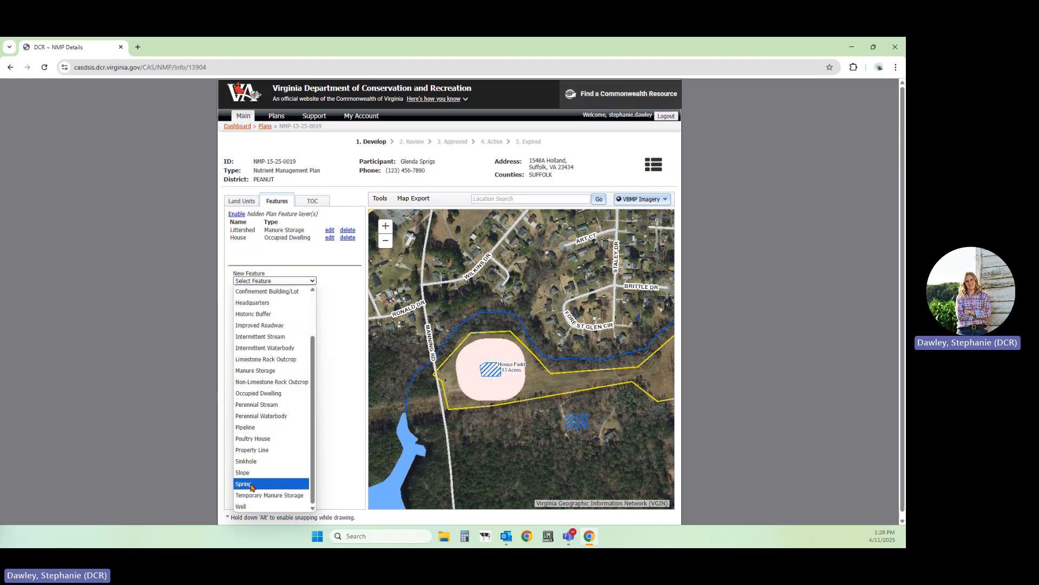
click(251, 506)
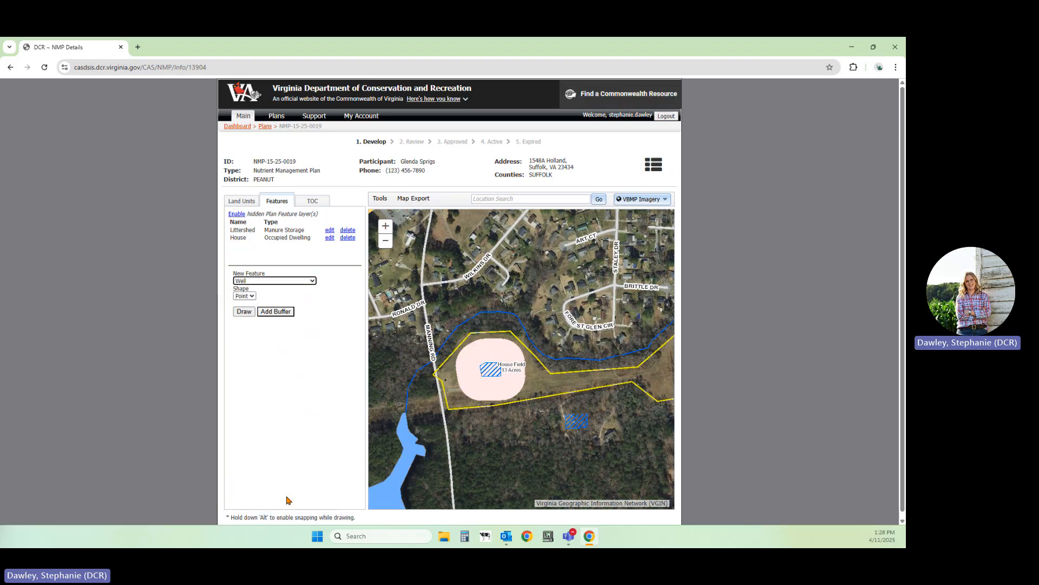
click(240, 311)
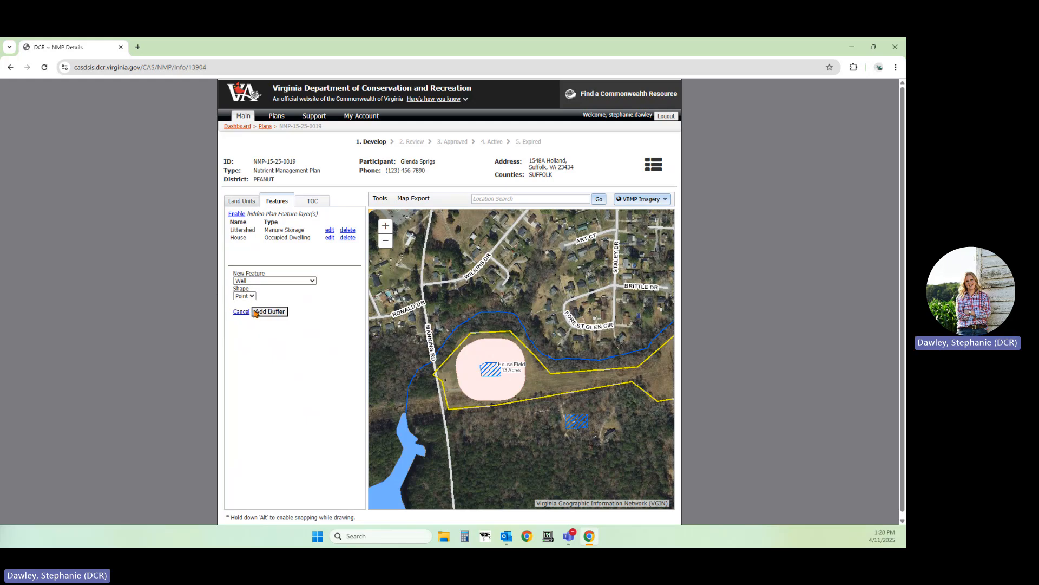
click(500, 380)
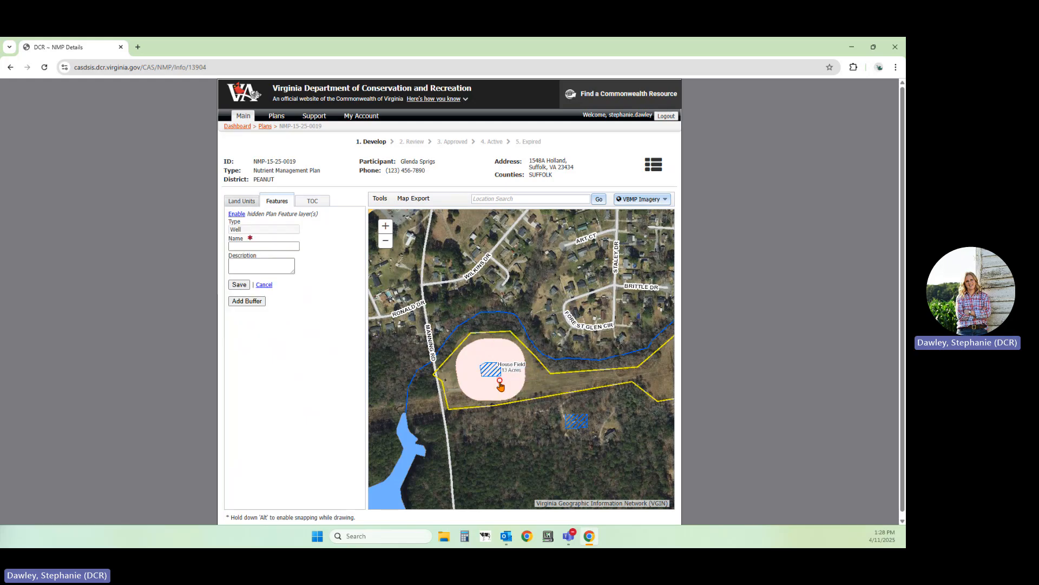
click(286, 248)
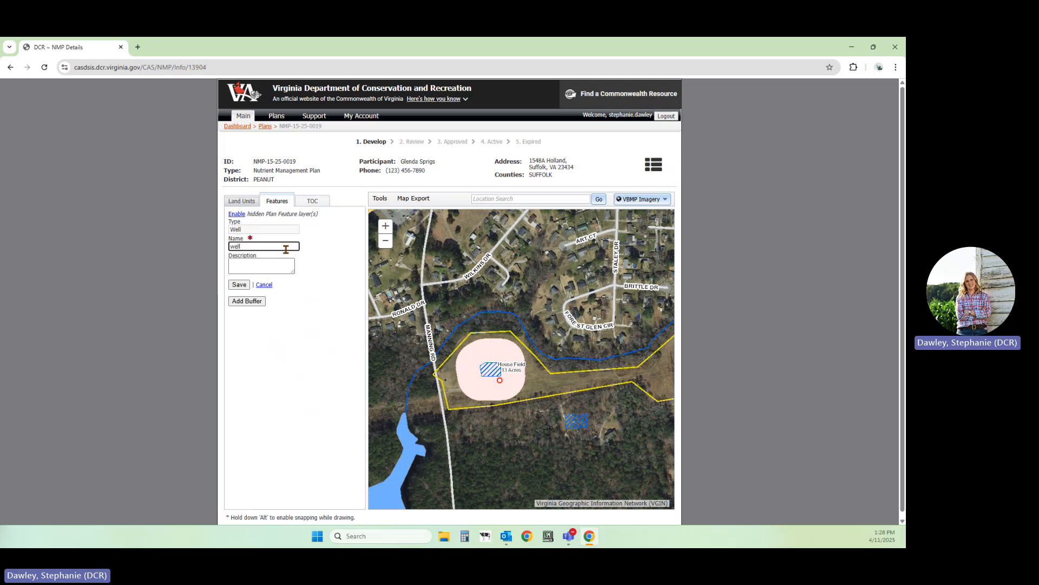
Add the 100-foot setback buffer for manure applications in VPA or VPDES permit plans for CAFO to the well and save the feature
click(247, 302)
click(357, 275)
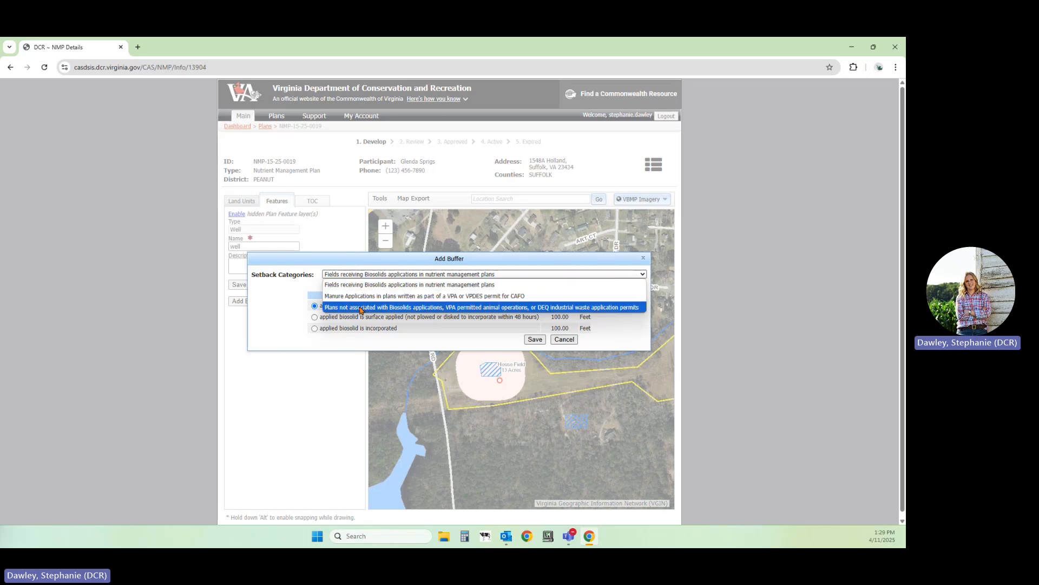
click(390, 299)
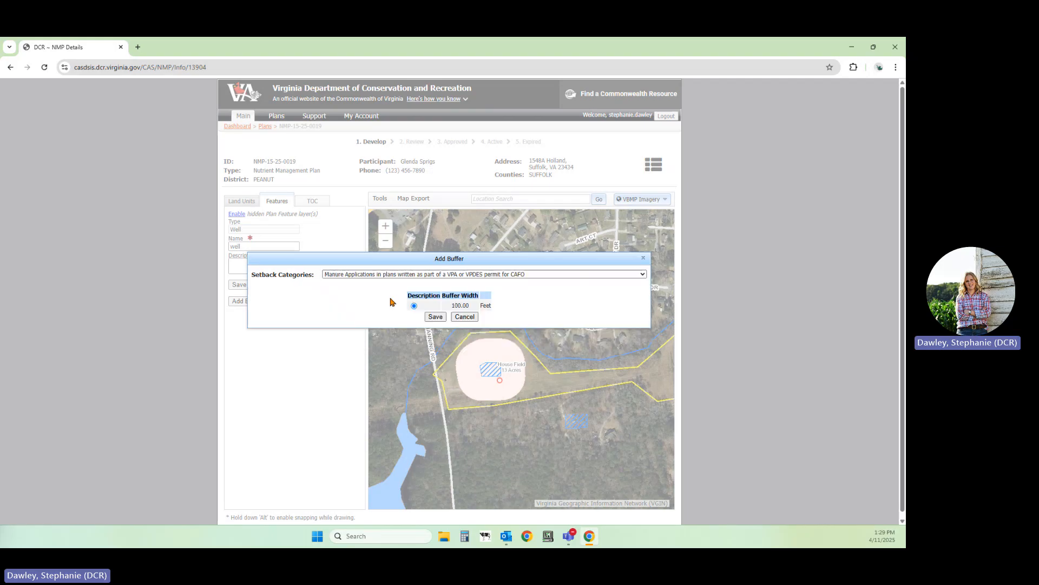
click(438, 320)
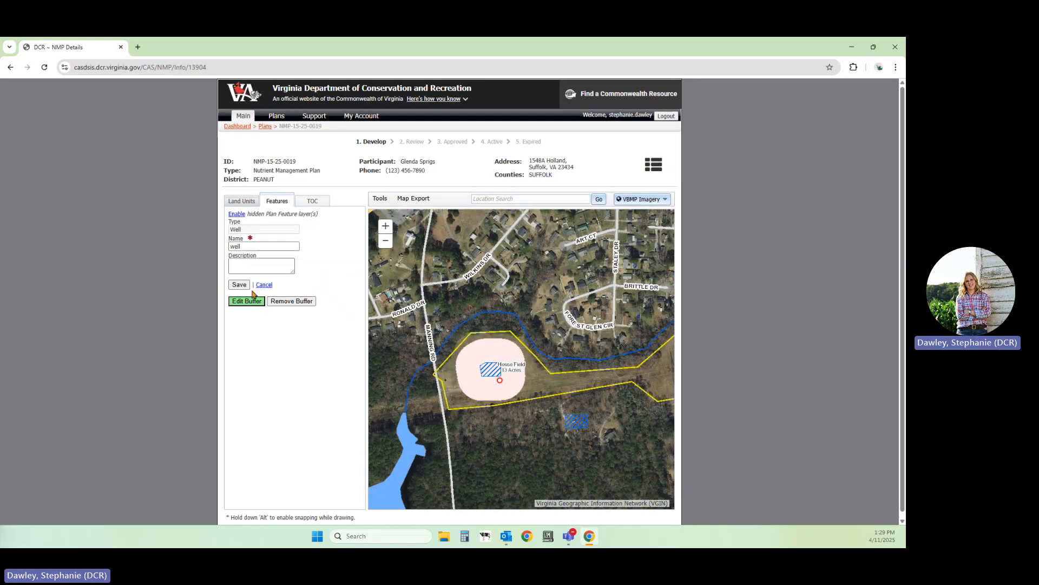
click(240, 284)
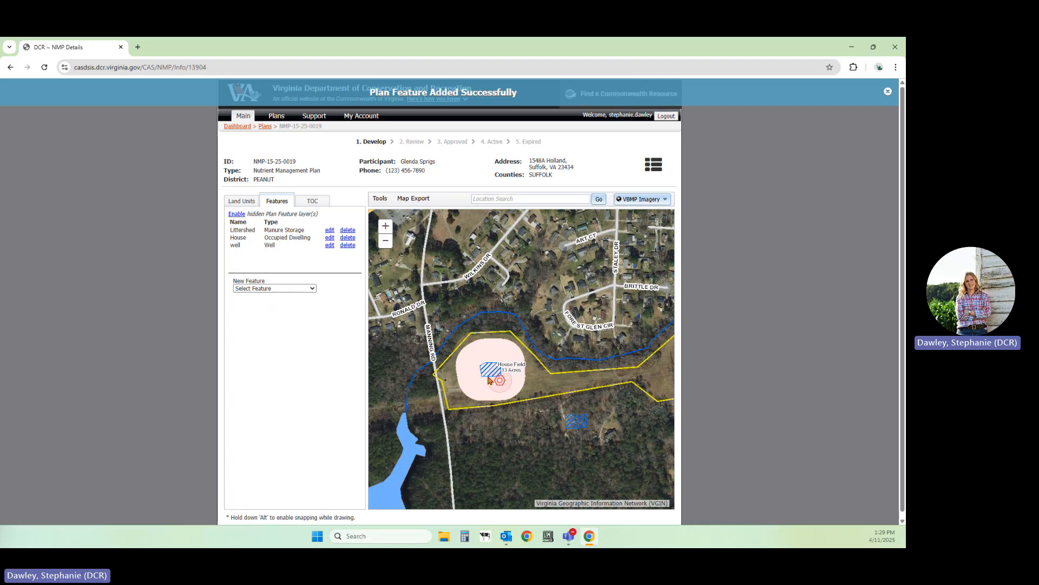
Draw a Poultry House polygon feature as a long, narrow east-west rectangle just south of the manure storage
click(276, 288)
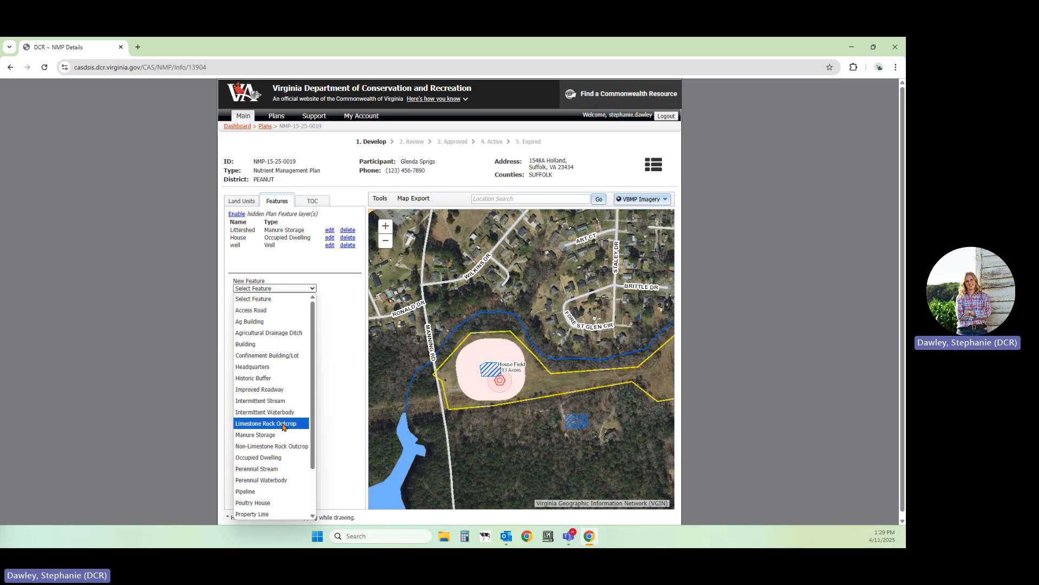
scroll(284, 502, down, 2)
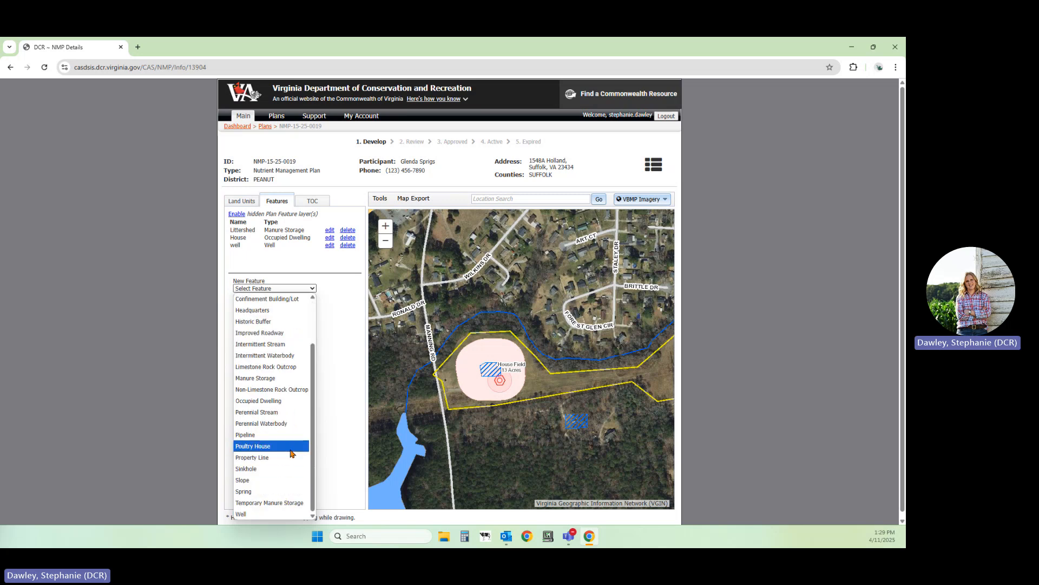
click(292, 453)
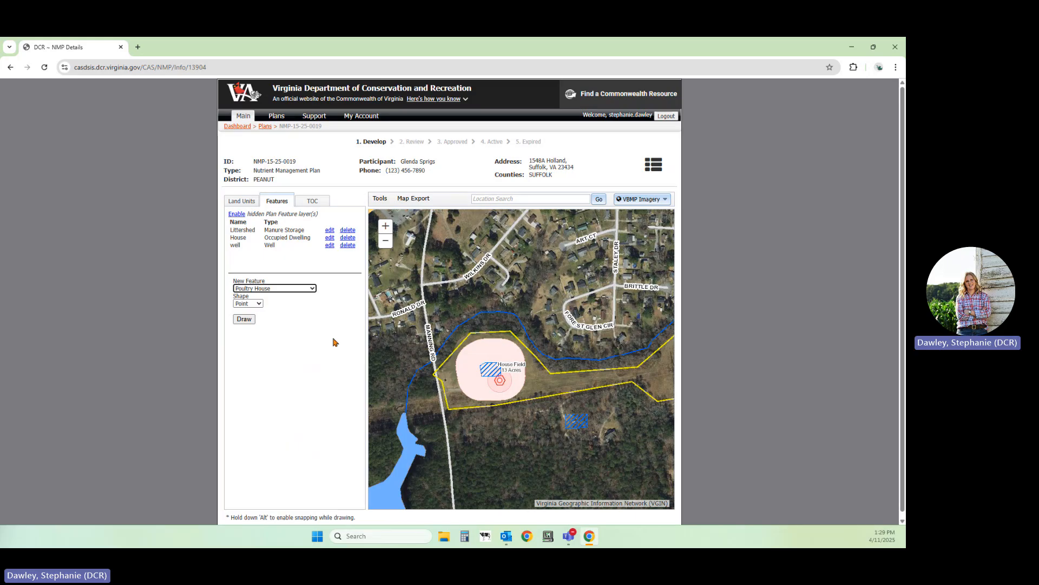
click(250, 304)
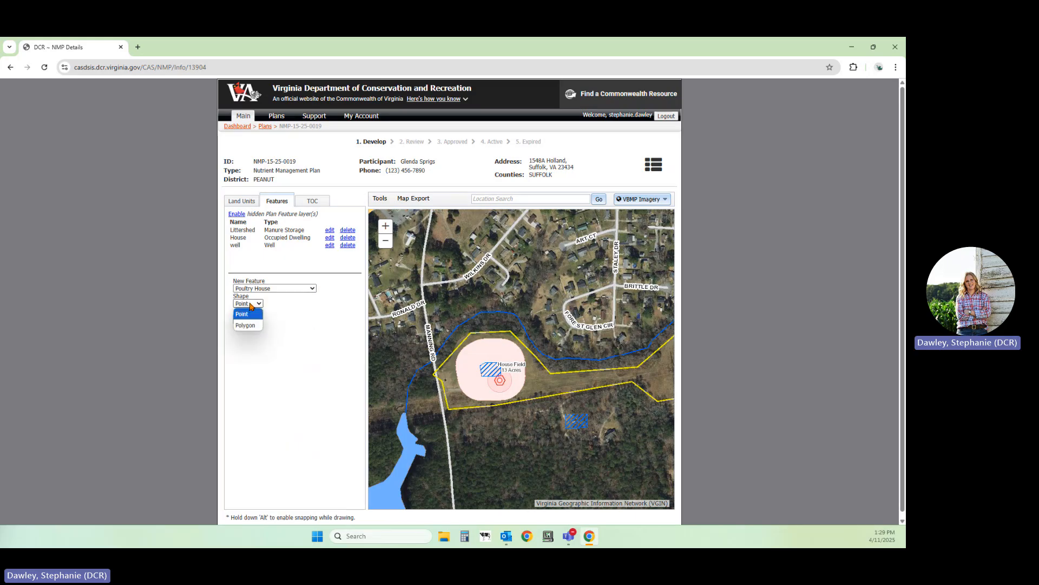
click(245, 325)
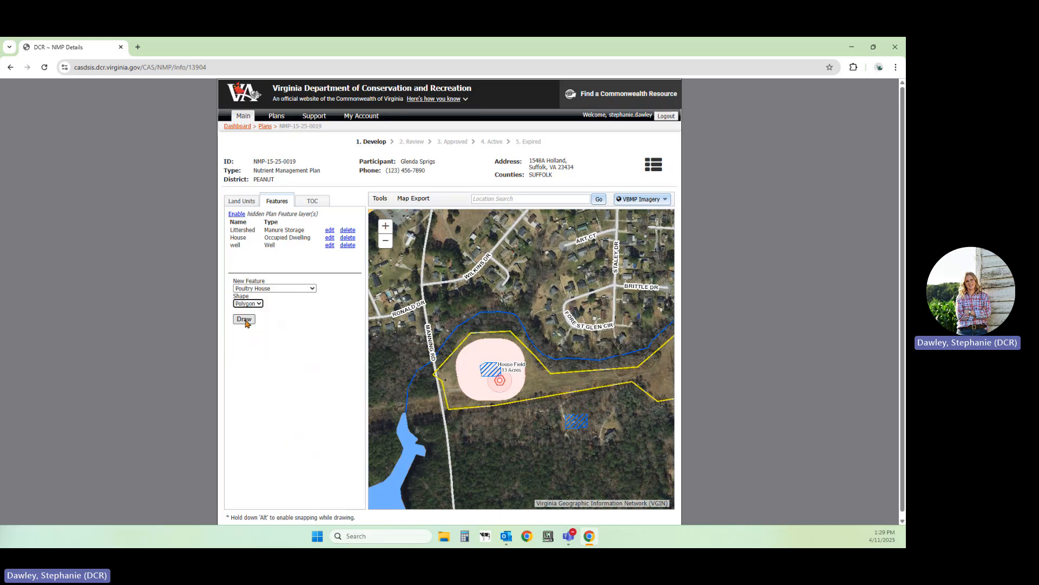
click(245, 322)
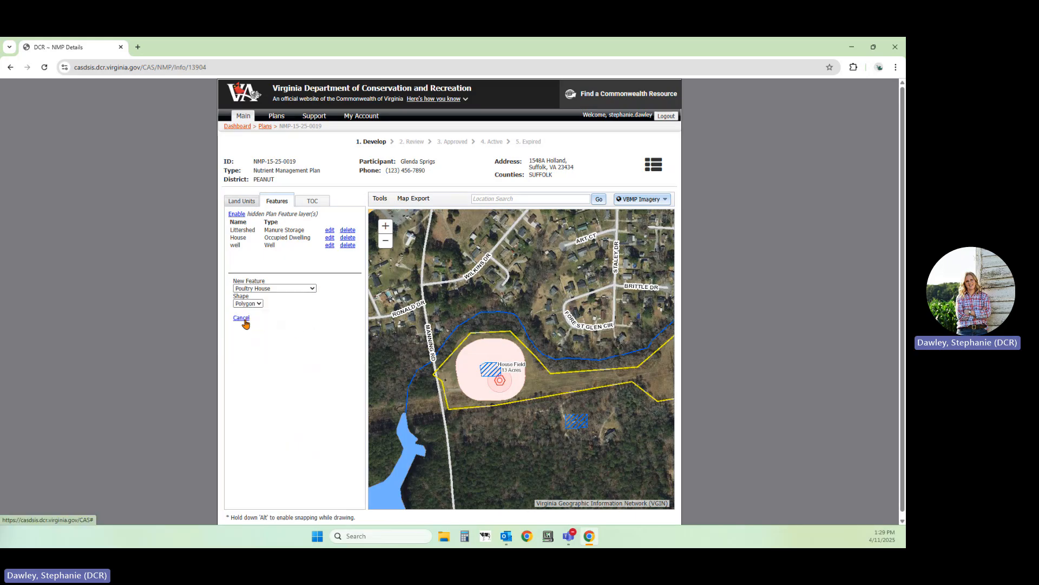
click(548, 443)
click(549, 450)
click(597, 450)
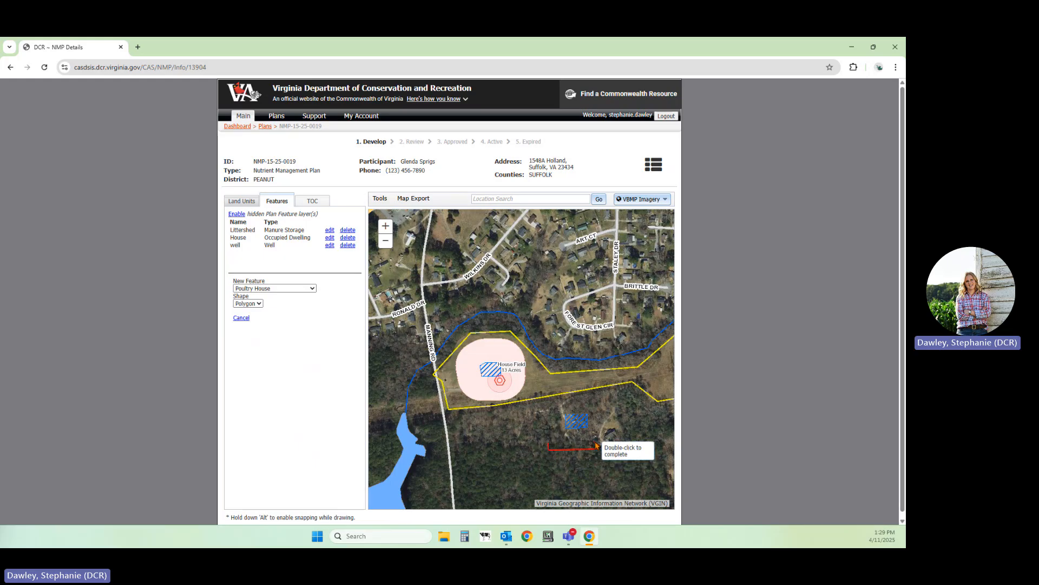
click(595, 436)
double_click(549, 438)
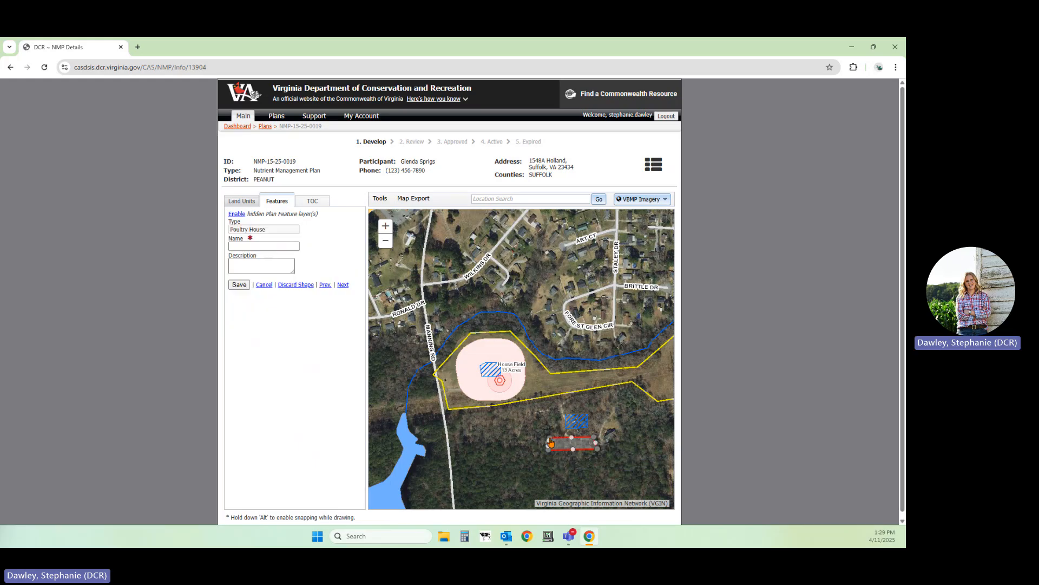
Name the poultry house feature House 1 and save it
click(249, 246)
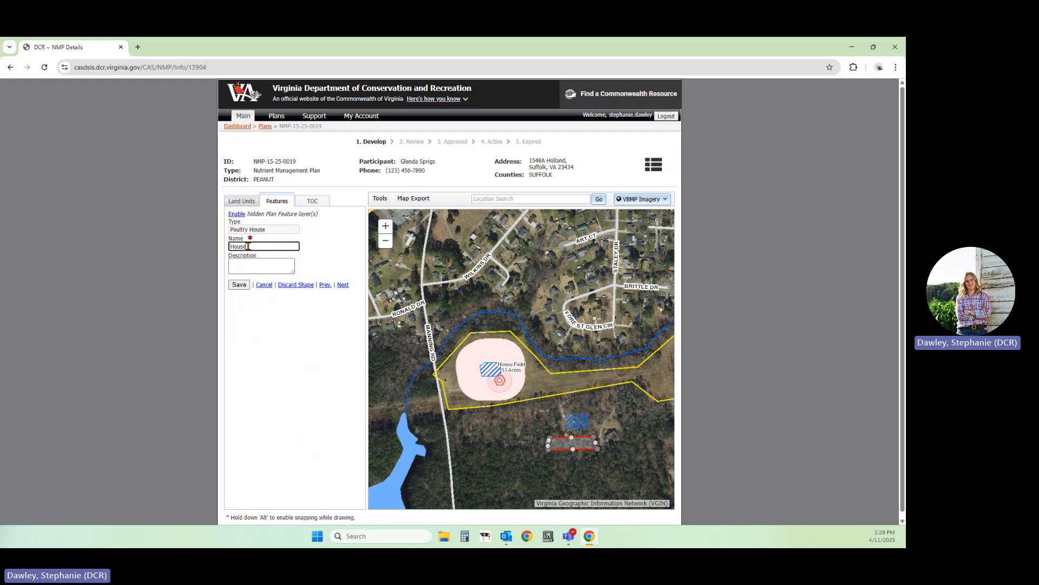
text(House 1)
click(239, 284)
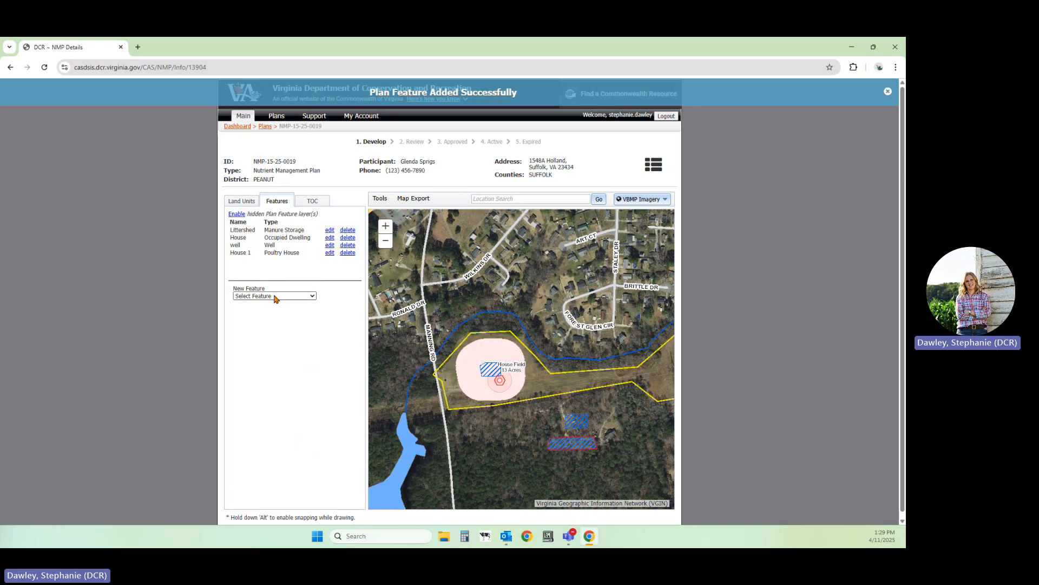
click(276, 297)
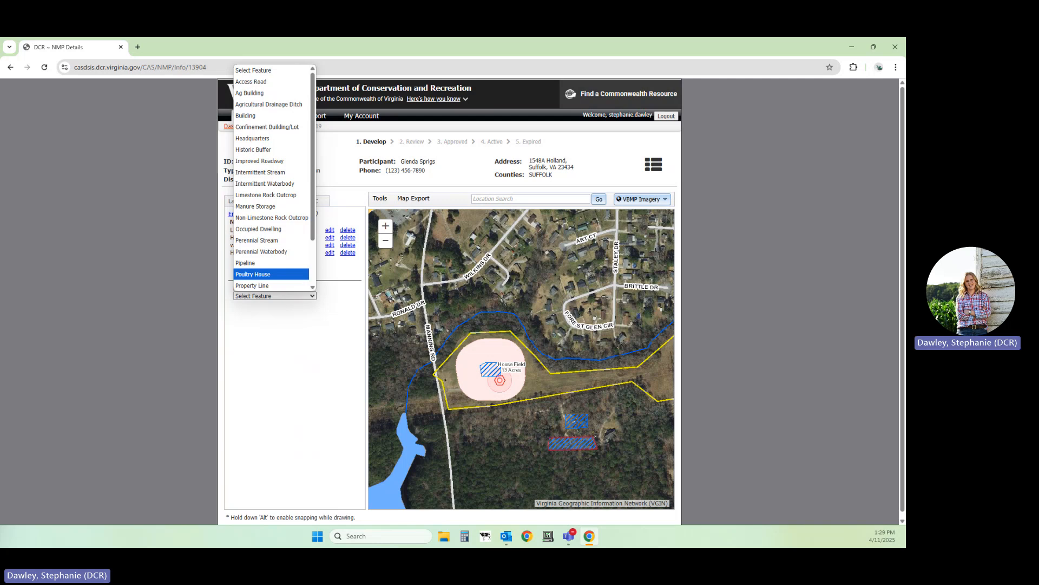
key(alt+Tab)
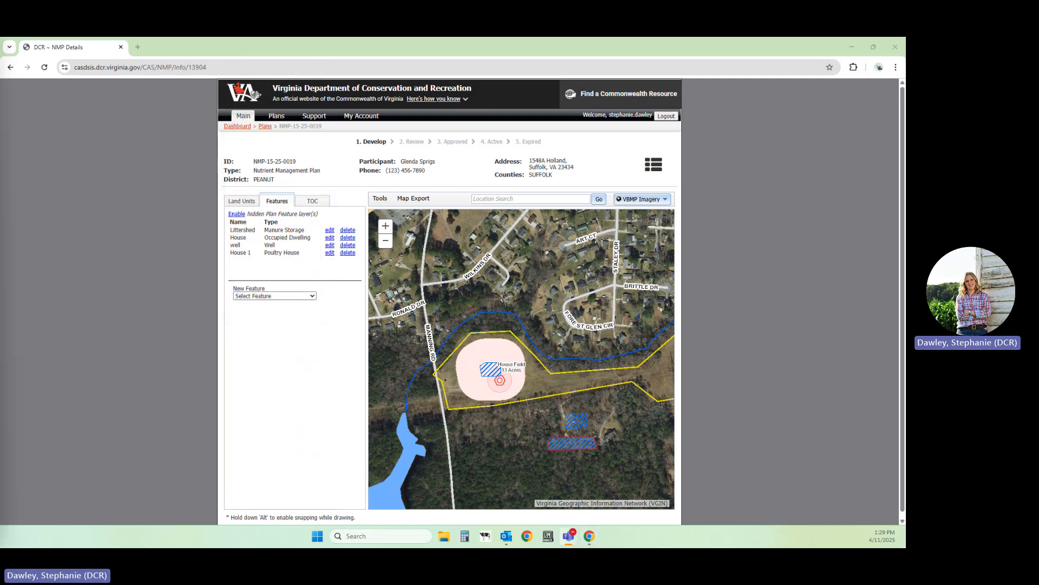